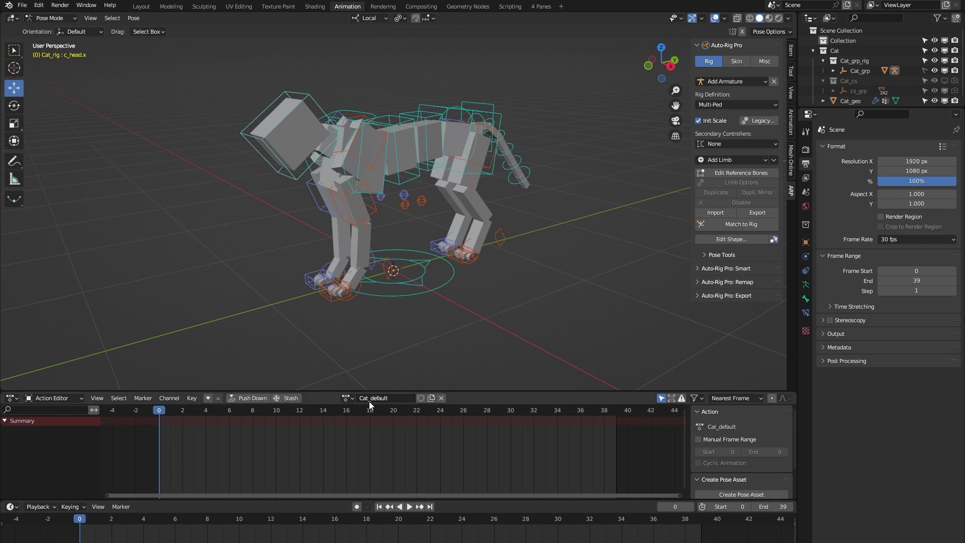
Load the Cat_walk action, play it, and view the animation in the 4 Panes workspace before stopping playback in the Animation workspace.
click(352, 397)
click(366, 426)
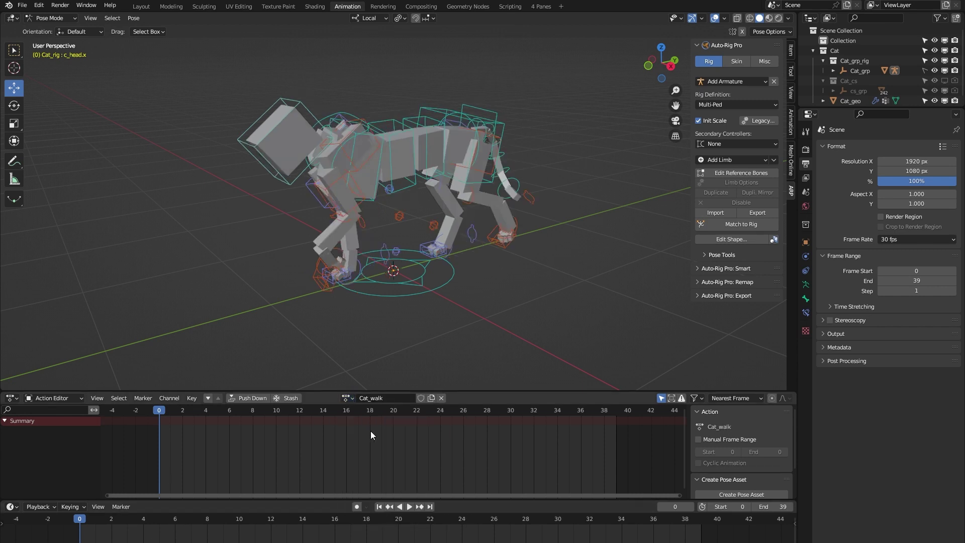
key(space)
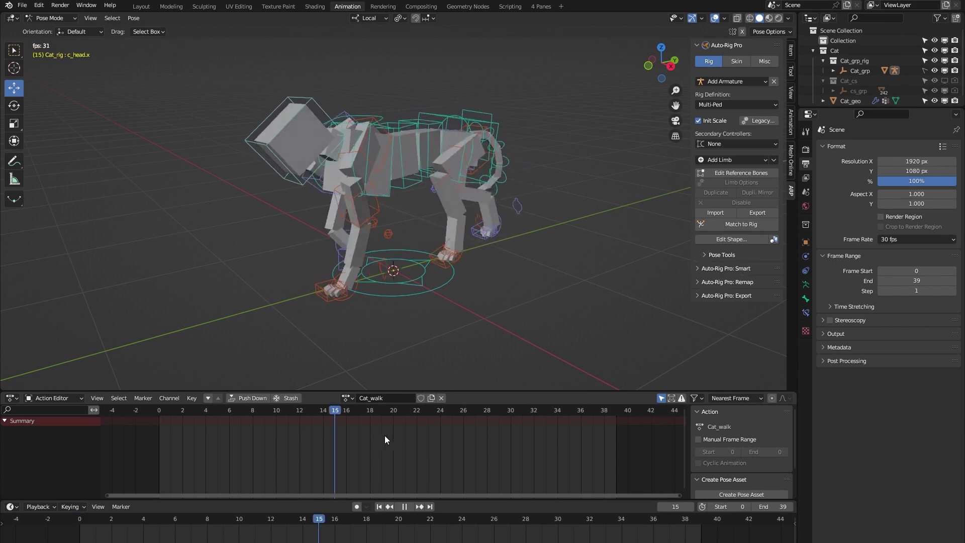
click(541, 6)
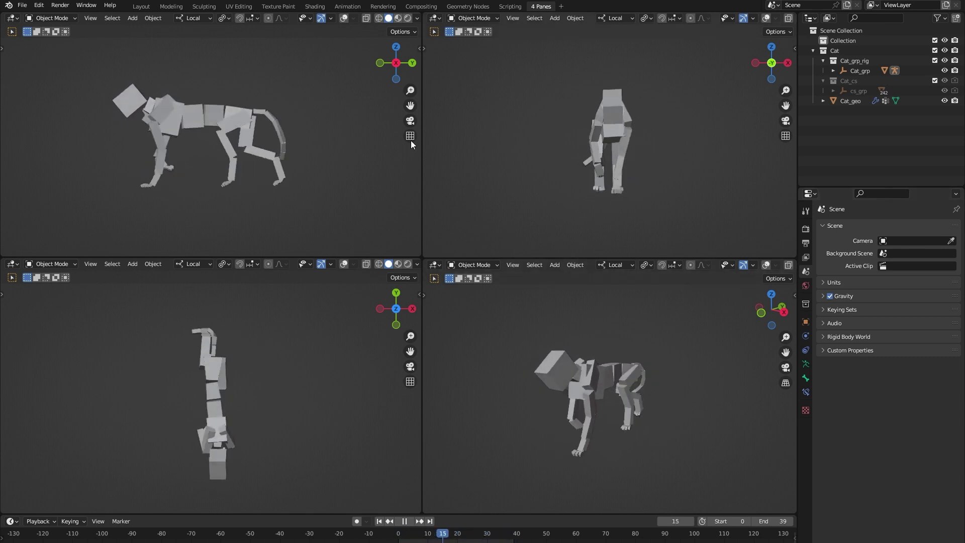
click(347, 7)
key(space)
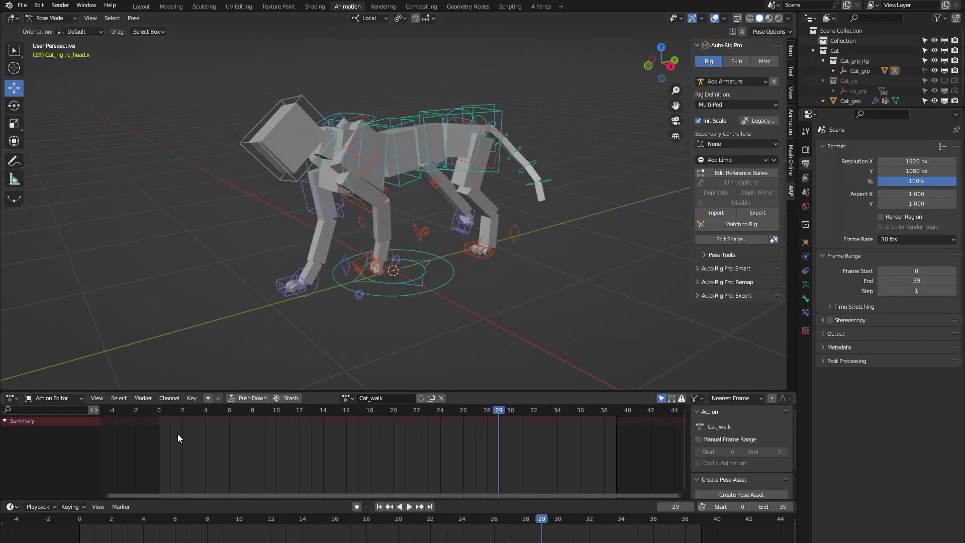
Return to frame 0 and load the Cat_default action on the rig.
click(162, 410)
click(359, 396)
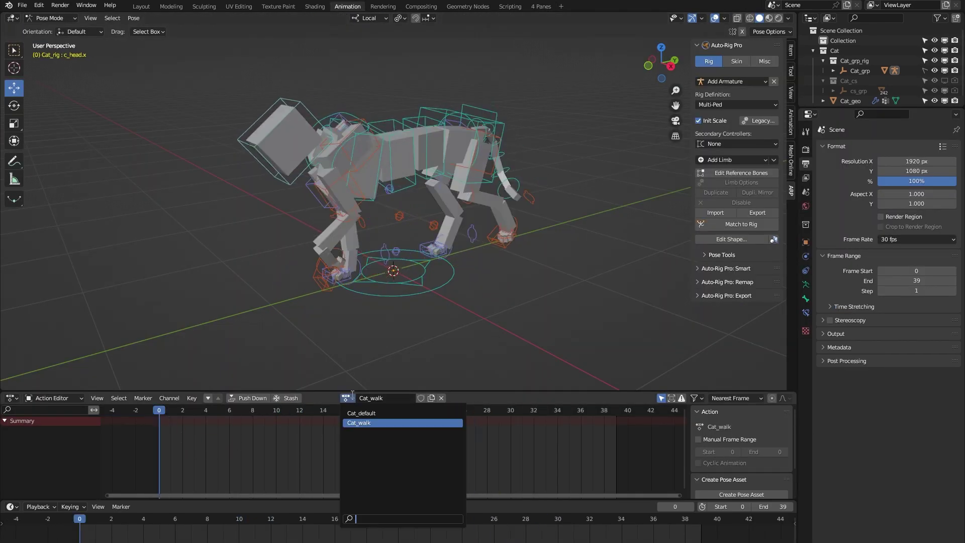
click(357, 414)
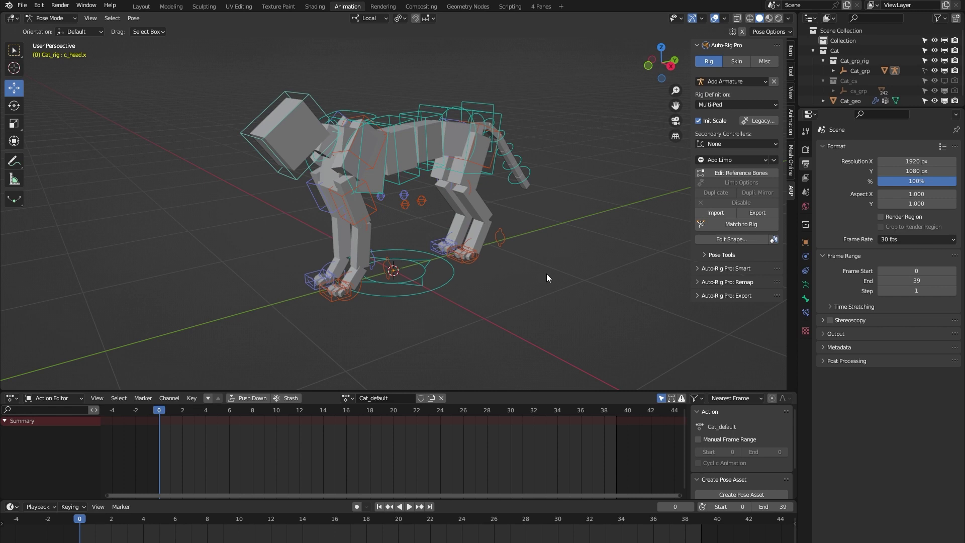
Show the rig's skeleton in Object Mode and select the Cat_geo mesh to inspect it from several angles.
click(741, 174)
key(Tab)
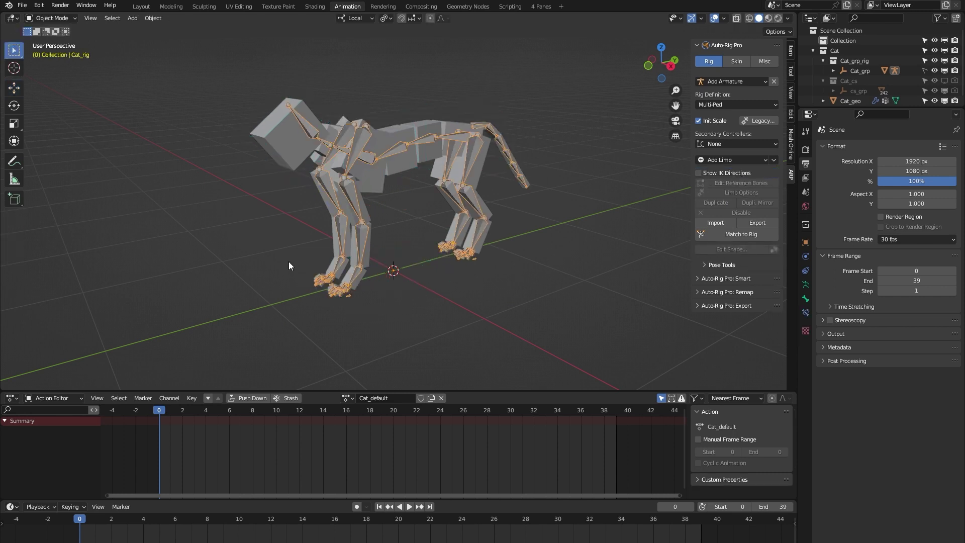
click(279, 141)
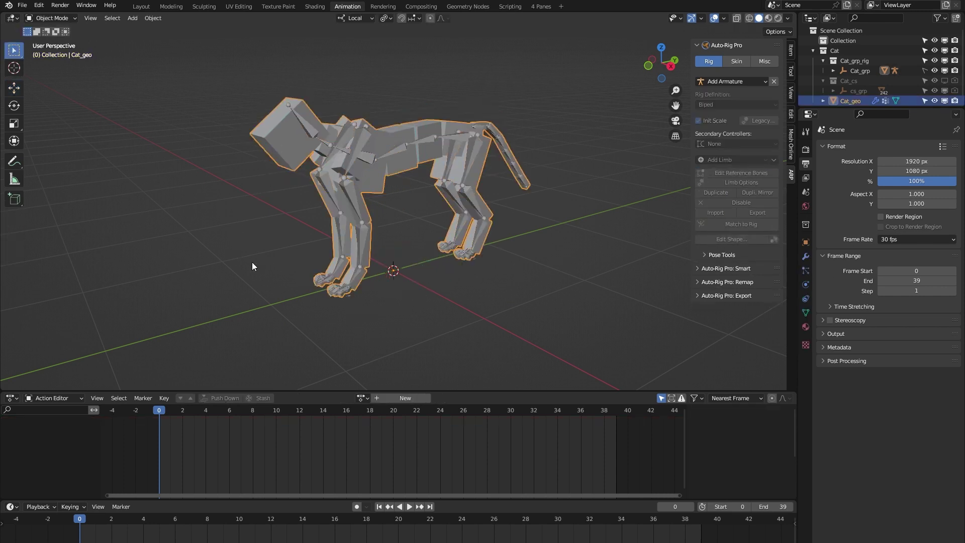
middle_drag(251, 261, 242, 261)
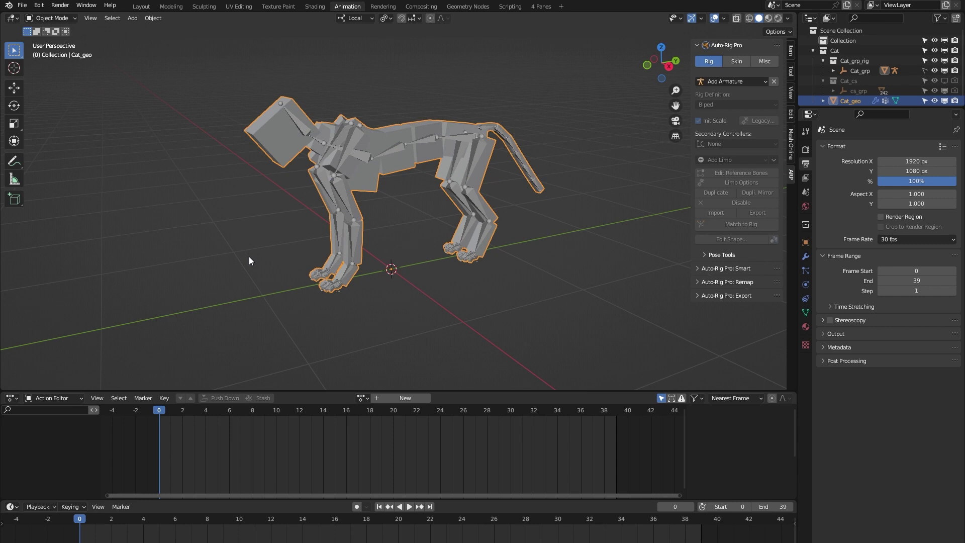
middle_drag(273, 257, 260, 254)
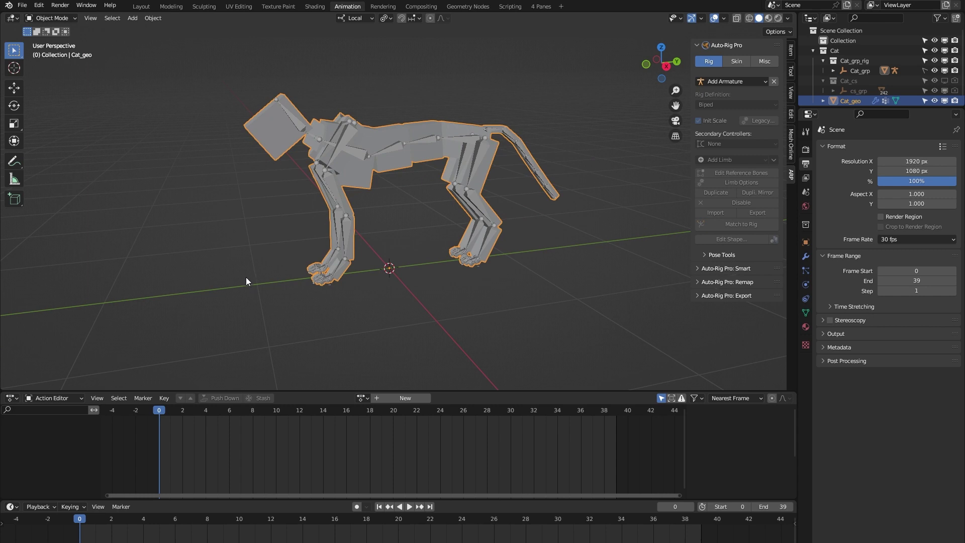
middle_drag(207, 272, 231, 278)
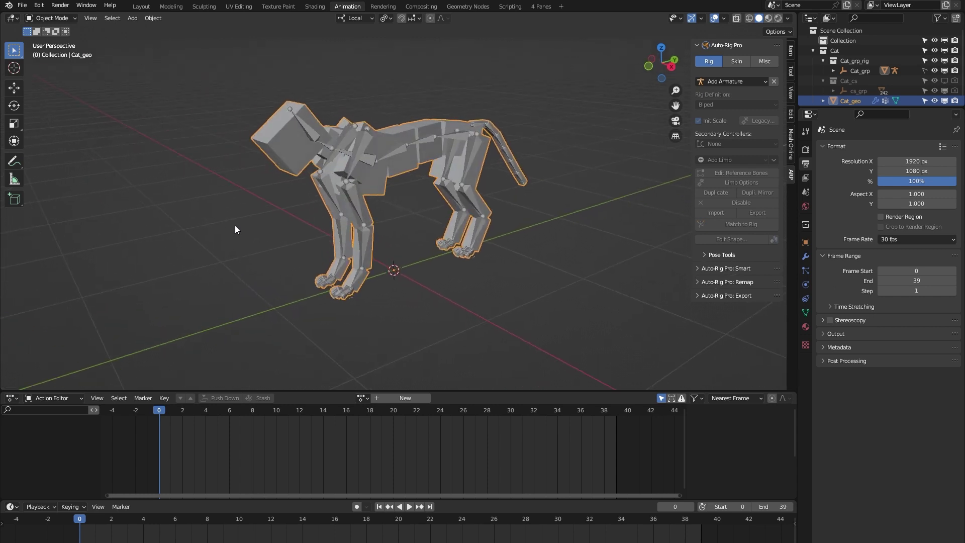
Delete the Cat_geo mesh to expose the bare skeleton, undo the deletion, and return the rig to Pose Mode.
key(Delete)
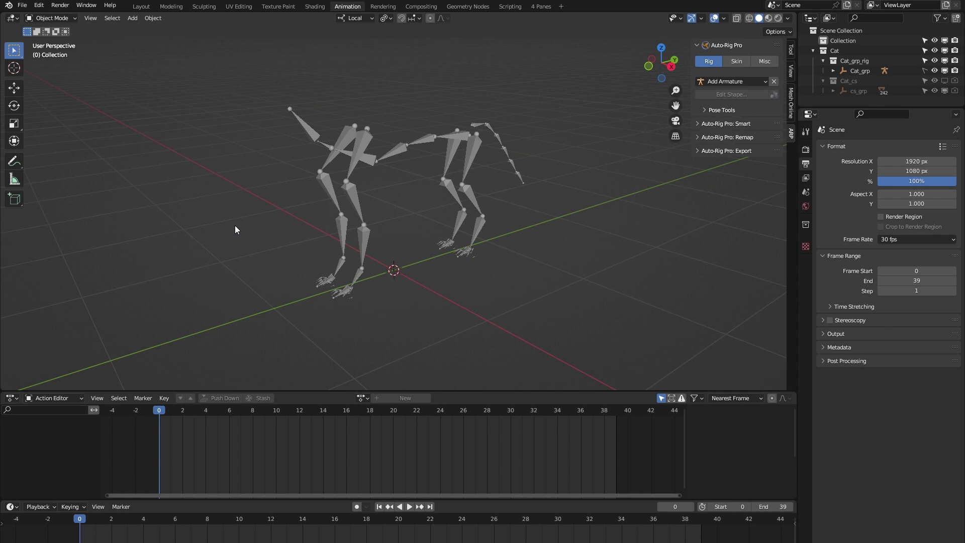
key(ctrl+z)
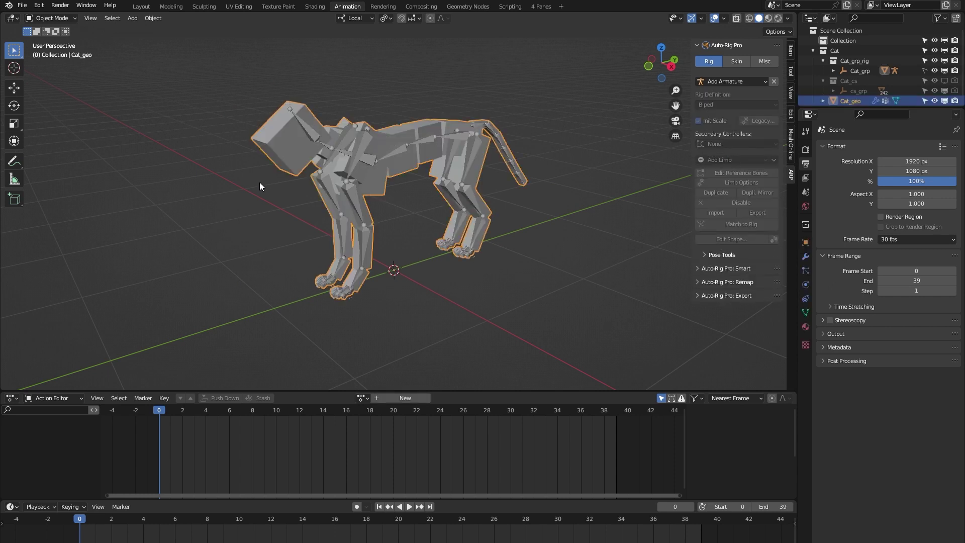
click(306, 133)
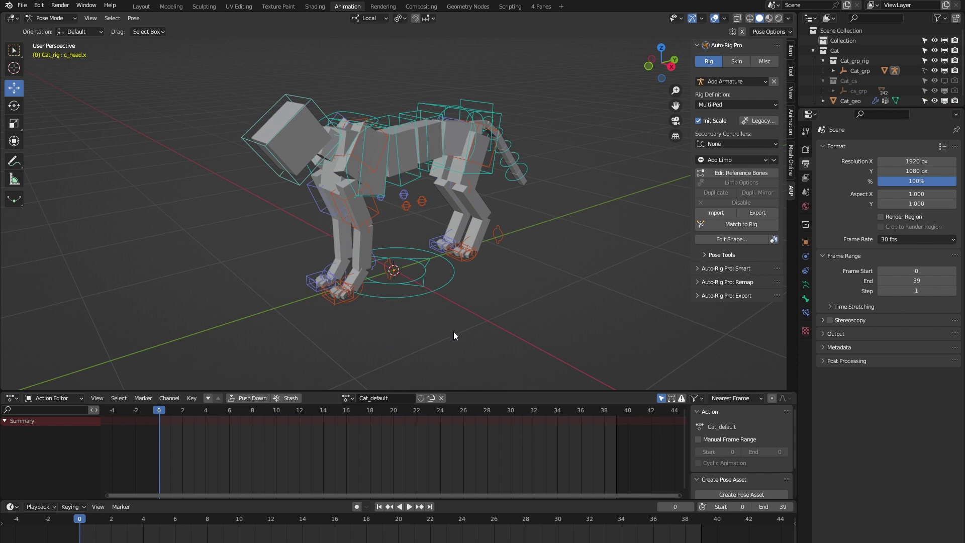
Try moving the whole cat with the c_pos ground control along its local Y axis and undo the move.
click(450, 282)
key(i)
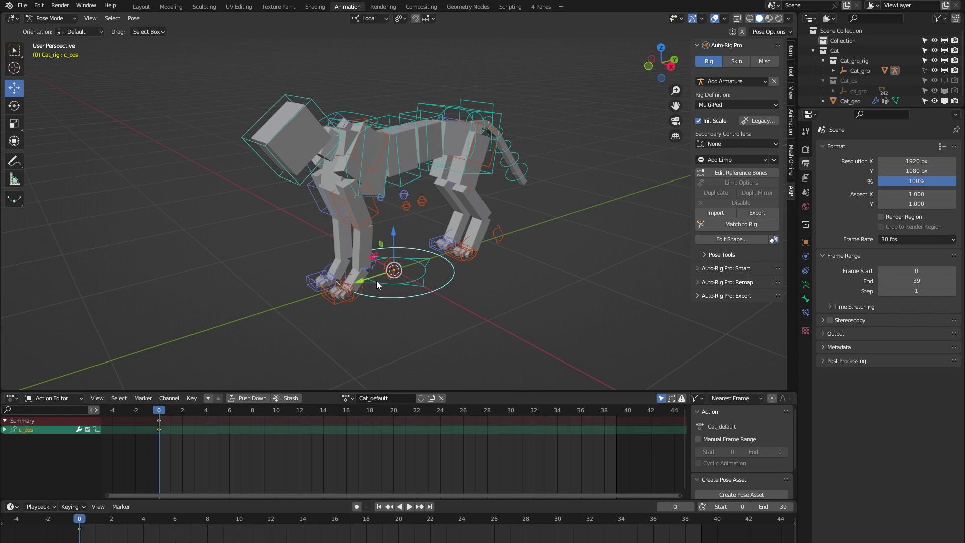
drag(360, 281, 303, 340)
key(ctrl+z)
Try moving the cat with the c_traj ground control along its local Y axis and undo the move.
click(421, 284)
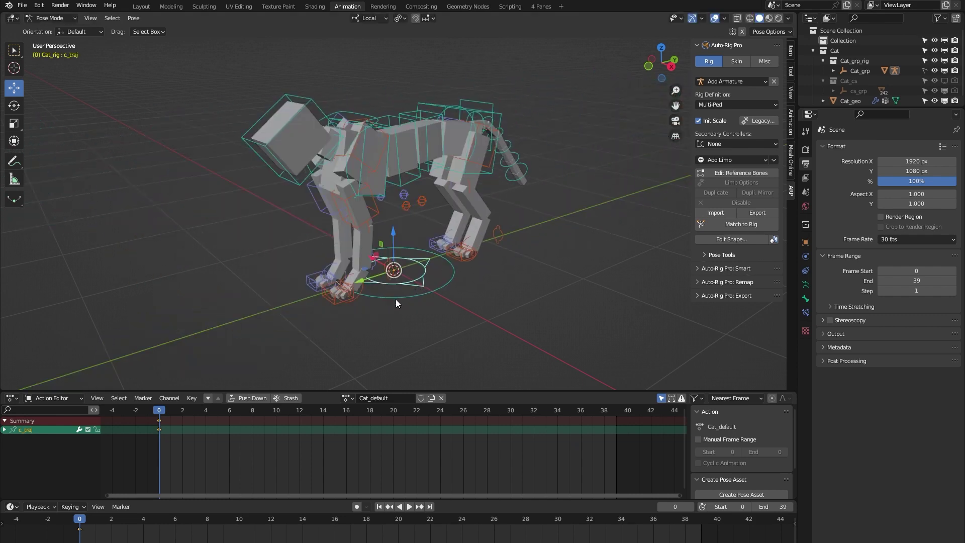
drag(359, 280, 403, 325)
key(ctrl+z)
middle_drag(525, 279, 462, 138)
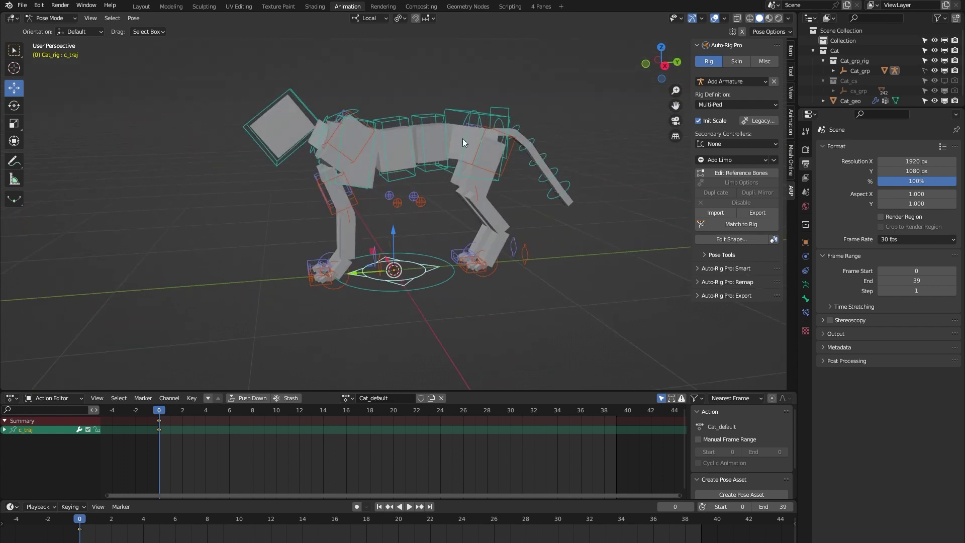
Lower the body about 0.29 m along local Z with the c_root_master.x control and undo the move.
click(451, 109)
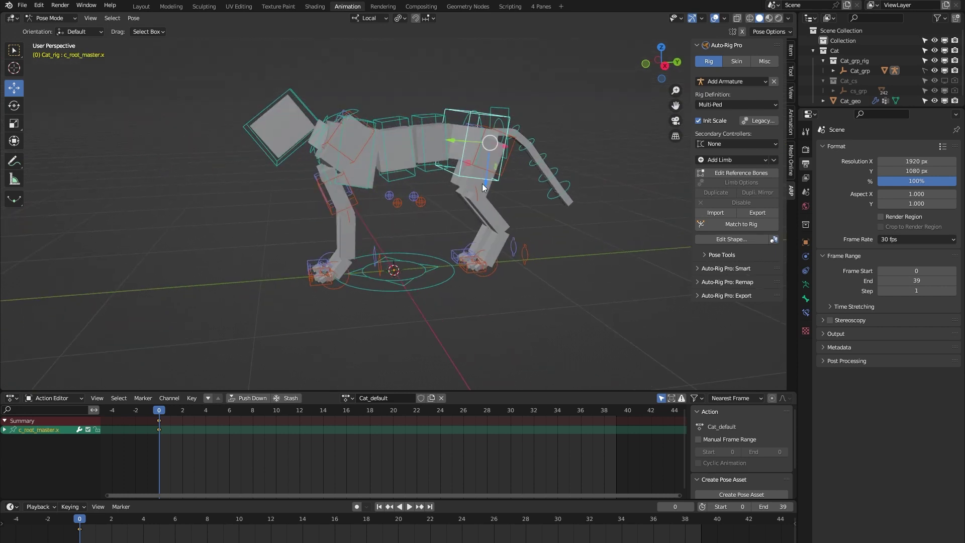
key(g)
key(z)
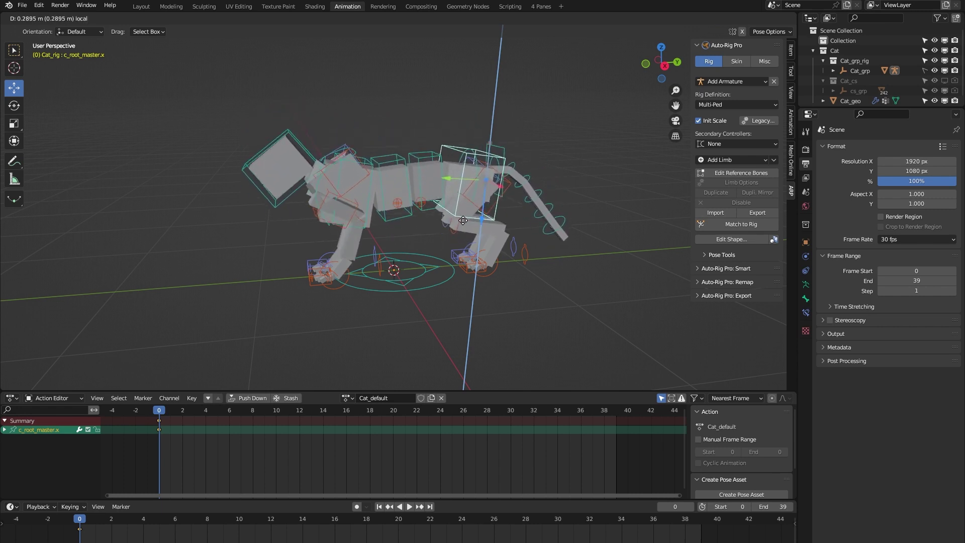
click(462, 220)
key(ctrl+z)
Try rotating the hips with the c_root.x control using the Rotate tool and undo the rotation.
middle_drag(479, 221, 444, 146)
click(476, 116)
key(shift+space)
key(r)
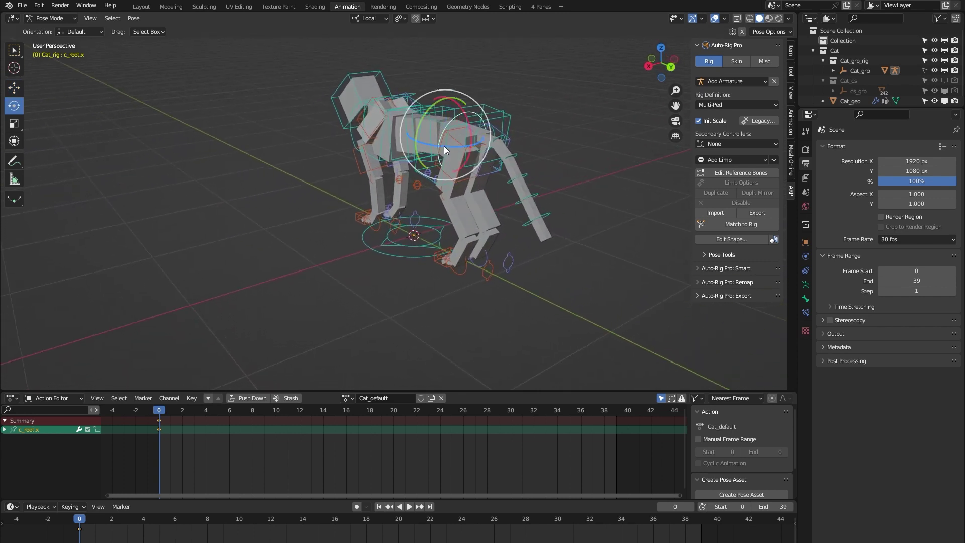
mouse_move(428, 107)
mouse_down()
mouse_move(421, 119)
mouse_move(442, 110)
mouse_move(427, 129)
mouse_up()
key(ctrl+z)
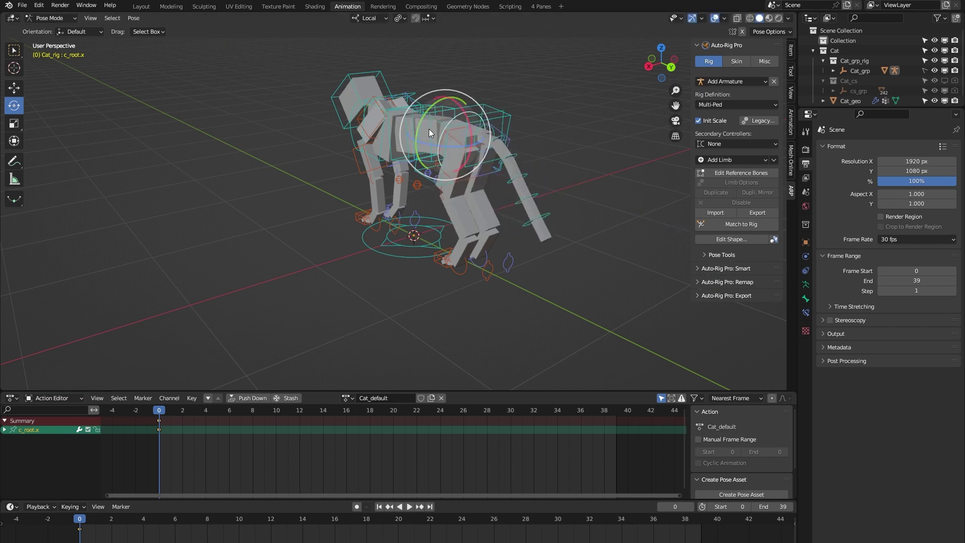
Try rotating the whole tail with the c_tail_master.x control about its local X axis and undo the rotation.
middle_drag(311, 210, 508, 249)
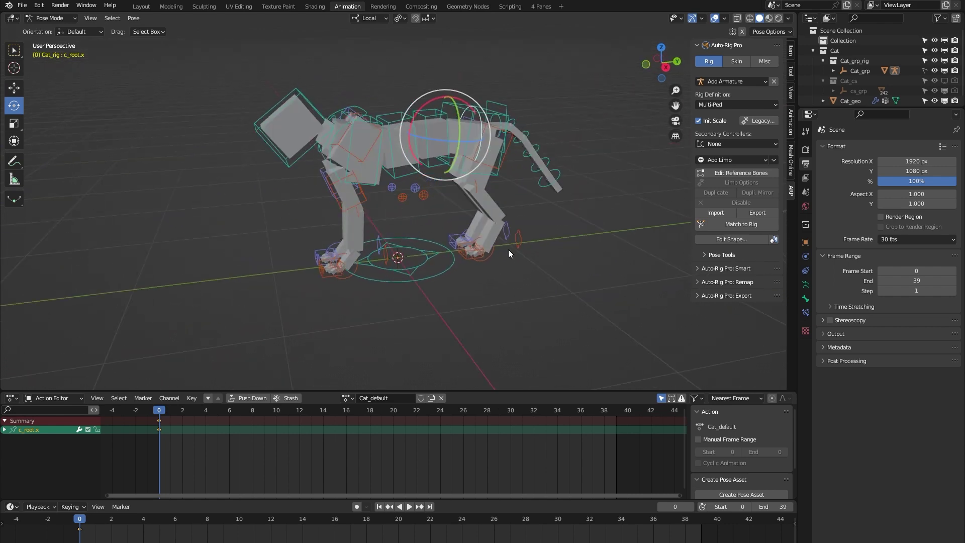
click(550, 191)
click(501, 104)
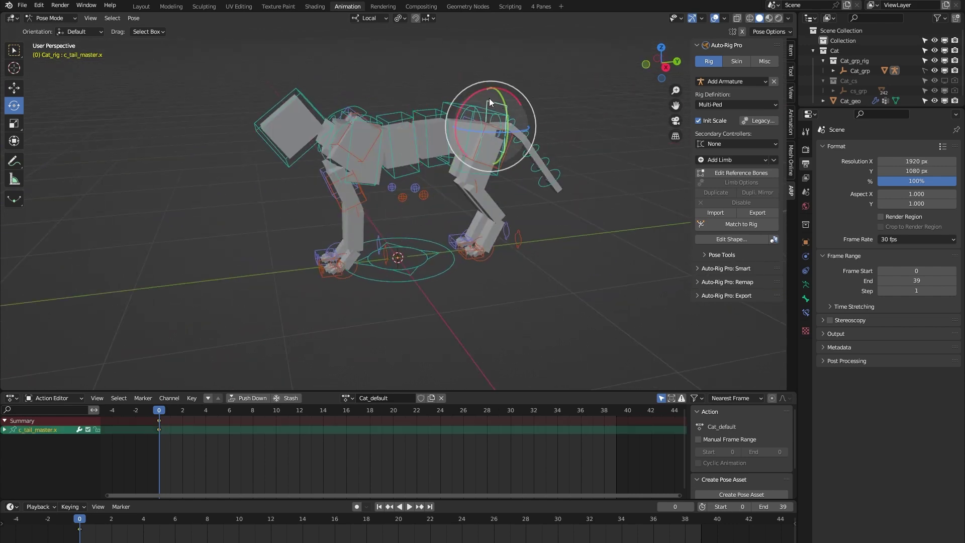
drag(476, 92, 463, 111)
key(ctrl+z)
Pitch the chest downward with the c_spine_master.x control about its local X axis and undo the rotation.
shift+middle_drag(276, 222, 278, 248)
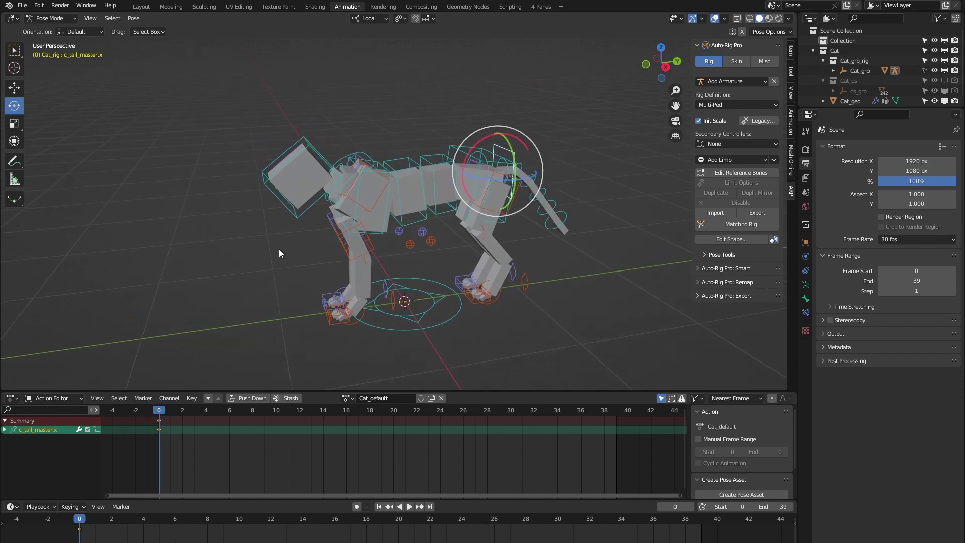
scroll(273, 247, up, 1)
click(355, 140)
middle_drag(285, 237, 333, 179)
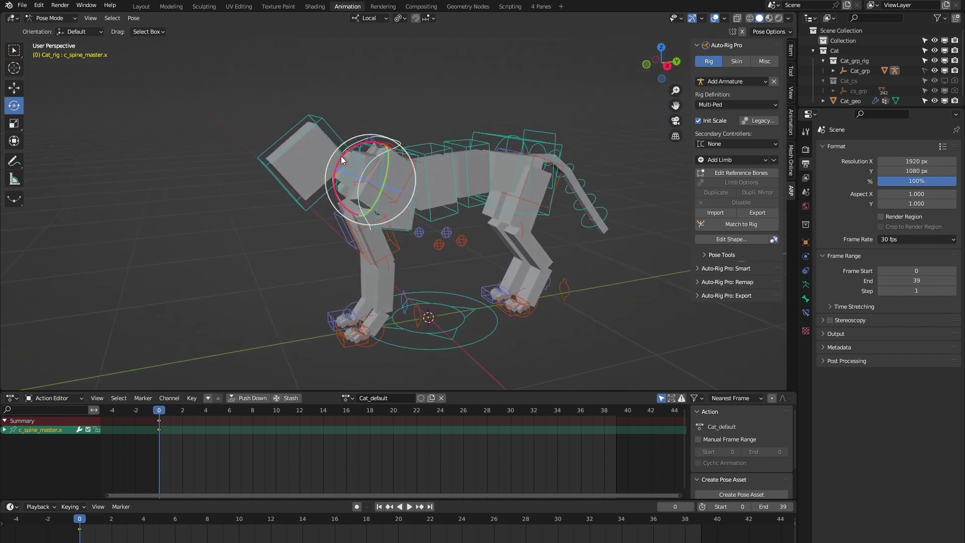
mouse_move(341, 156)
mouse_down()
mouse_move(357, 142)
mouse_move(333, 172)
mouse_up()
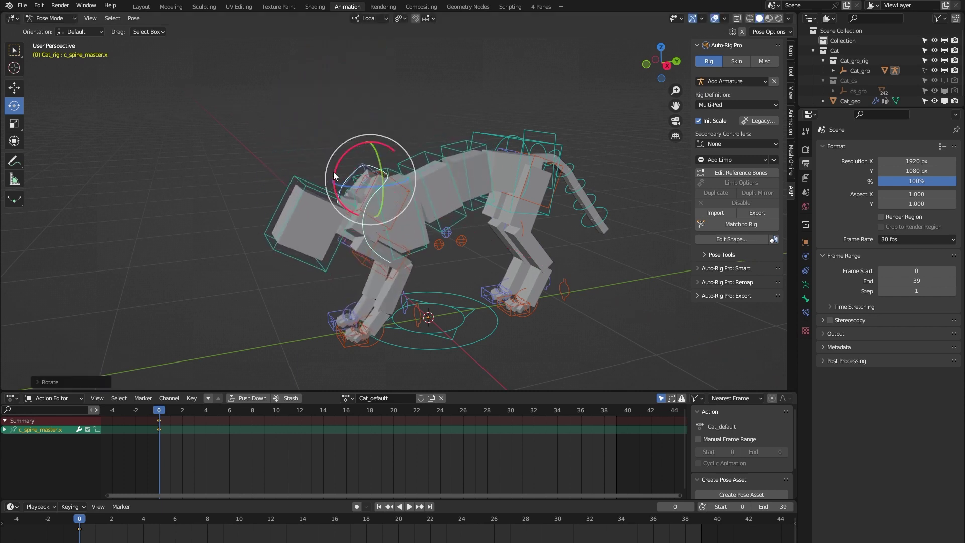
key(ctrl+z)
Select the c_head.x control and show its Head Lock setting in the rig's main properties.
click(278, 140)
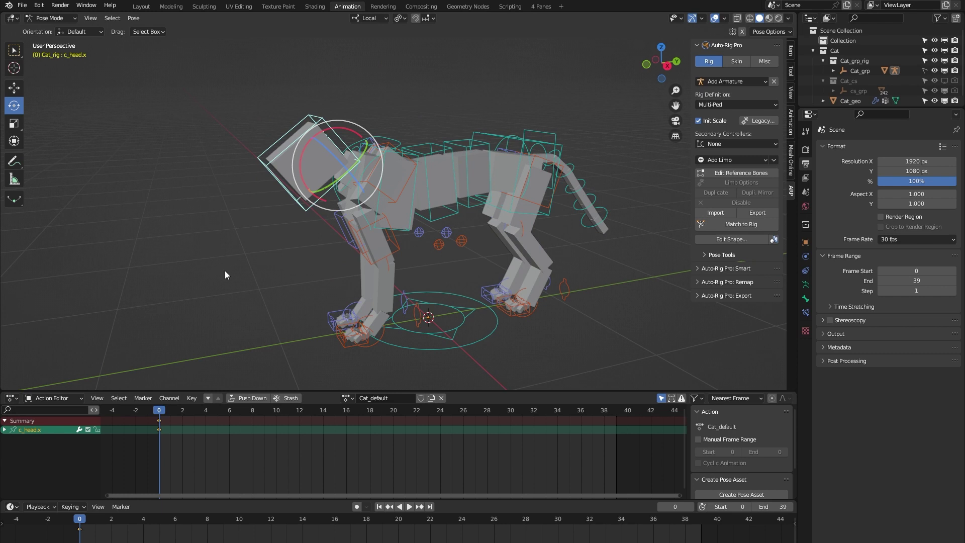
middle_drag(227, 272, 246, 274)
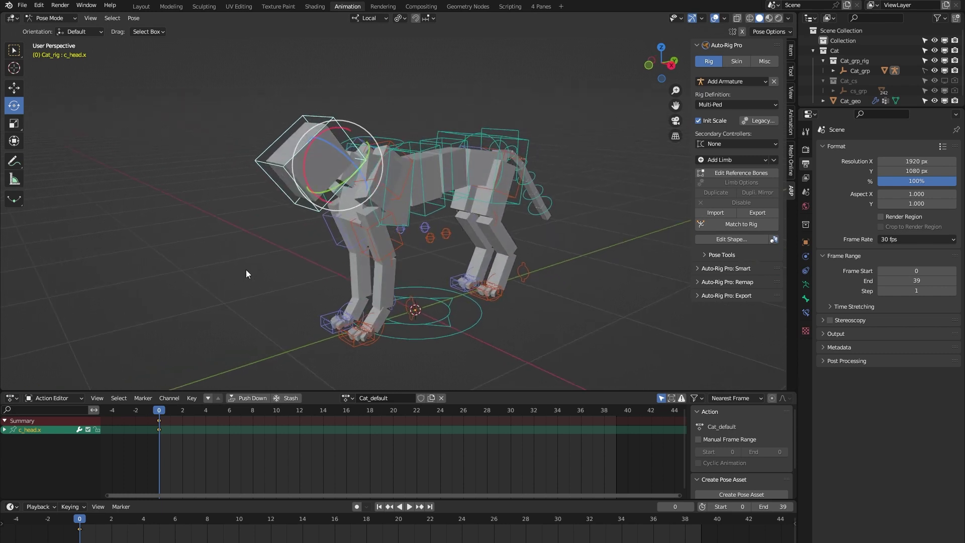
click(790, 70)
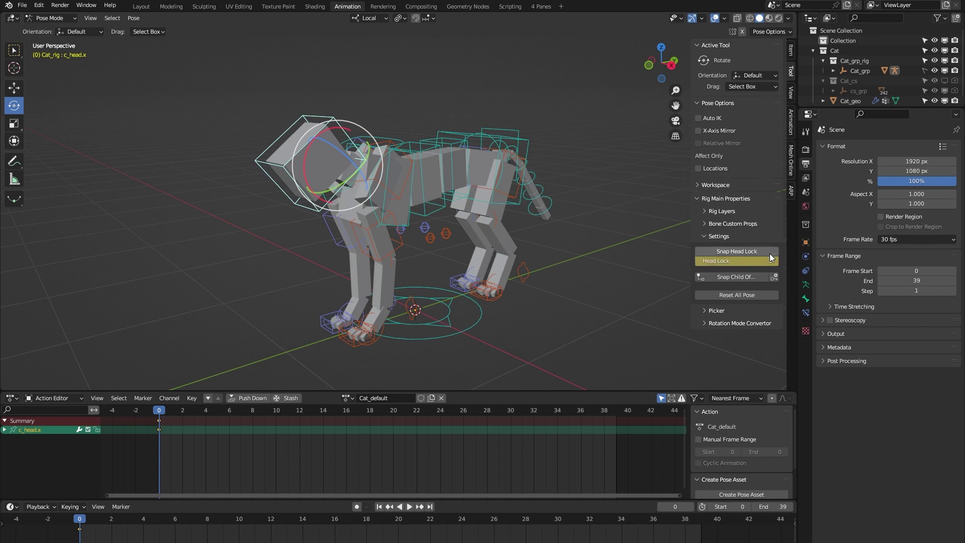
Try rotating the c_neck.x control freely to test how the head behaves with Head Lock on.
click(238, 251)
middle_drag(243, 257, 249, 268)
mouse_move(358, 202)
middle_down()
mouse_move(348, 180)
mouse_move(308, 242)
mouse_move(347, 191)
middle_up()
click(359, 146)
mouse_move(353, 185)
mouse_down()
mouse_move(353, 195)
mouse_move(347, 164)
mouse_move(363, 170)
mouse_move(327, 173)
mouse_move(370, 189)
mouse_up()
middle_drag(369, 189, 309, 125)
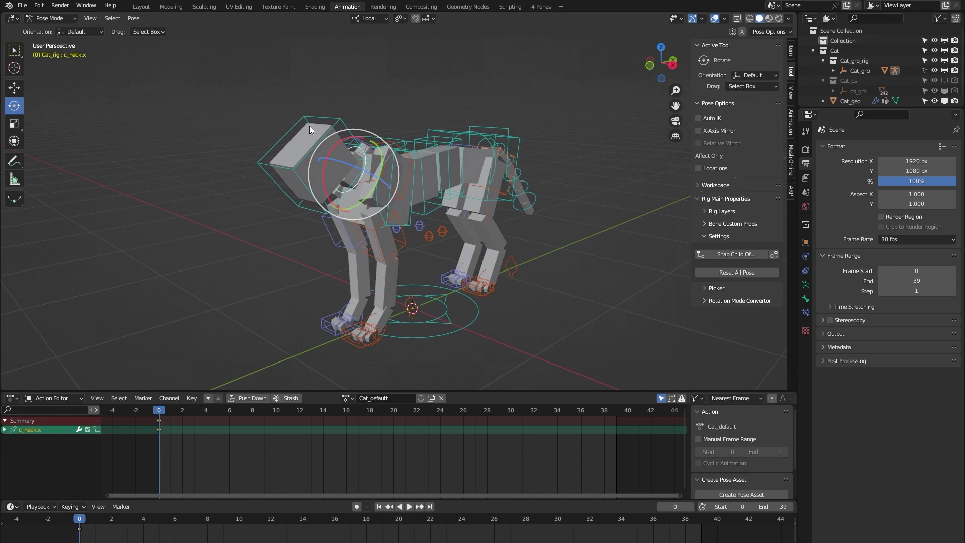
Set the Head Lock of the c_head.x control to 0.
click(318, 116)
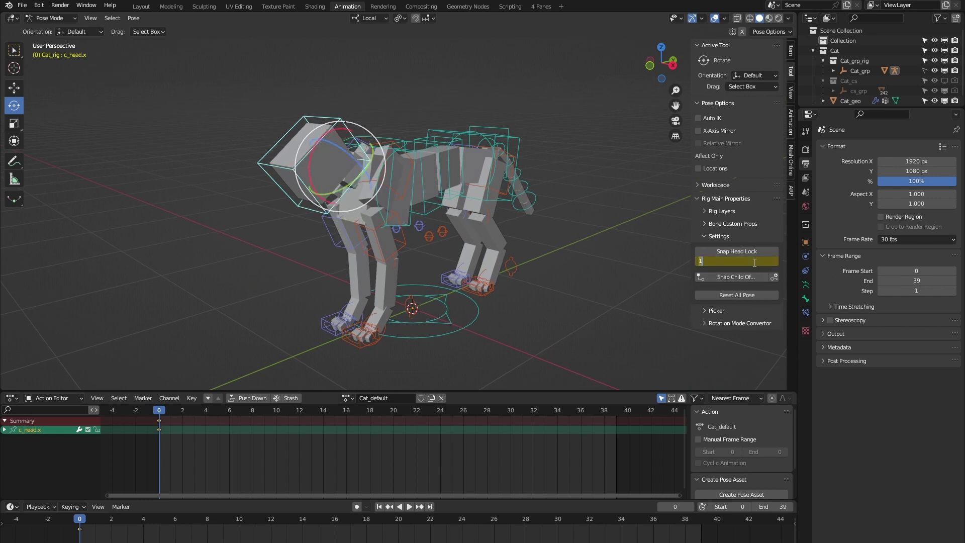
text(0)
key(Return)
click(239, 304)
Try a trackball rotation of the c_neck.x control to test how the head behaves with Head Lock off.
middle_drag(249, 289, 320, 175)
click(360, 148)
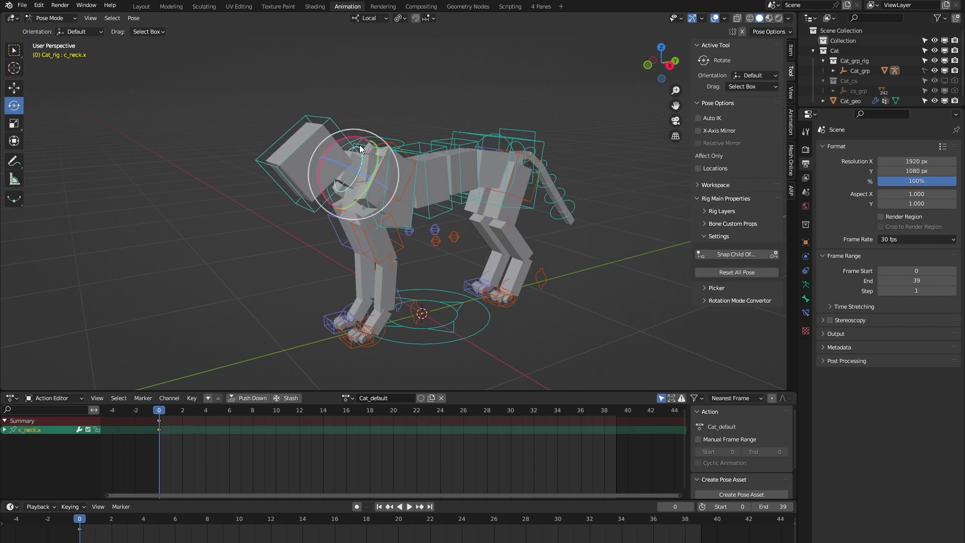
middle_drag(249, 239, 263, 238)
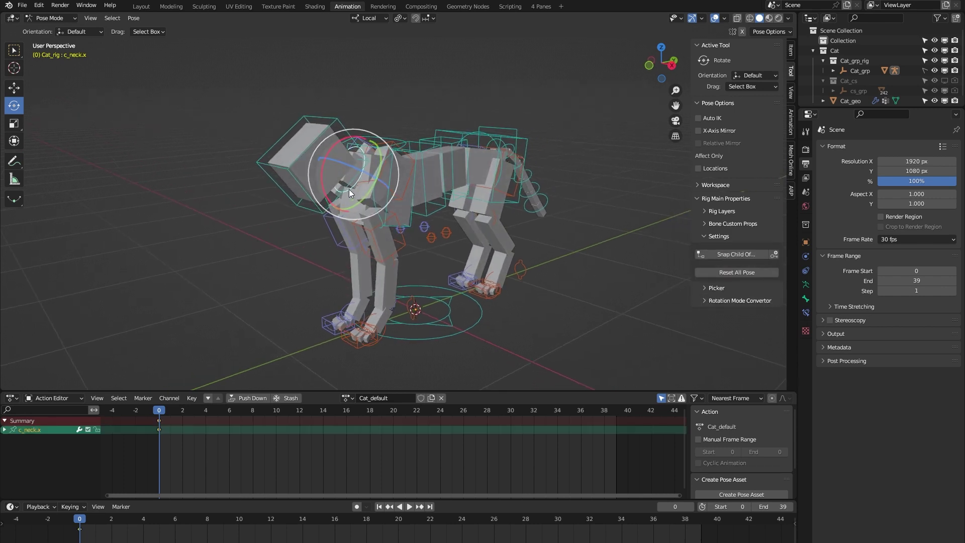
drag(349, 189, 331, 166)
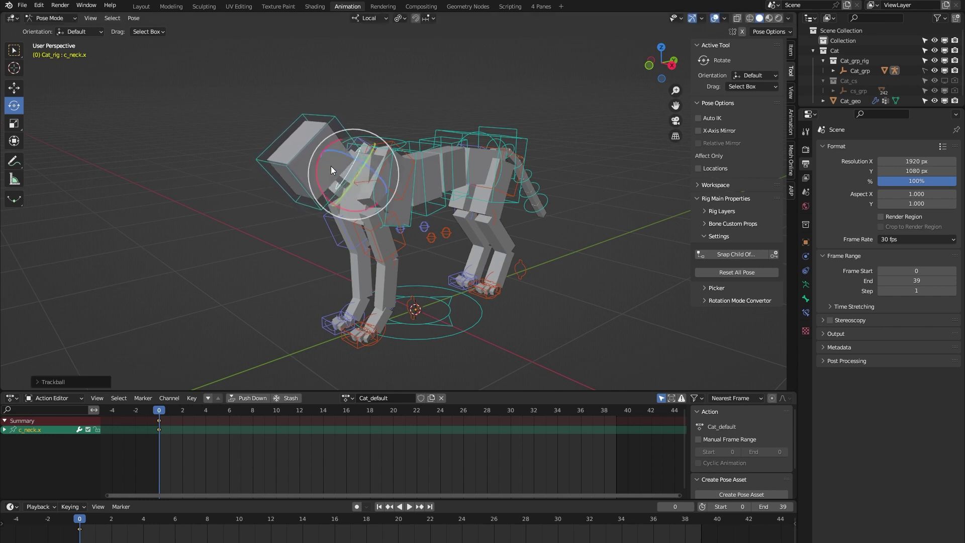
Set the Head Lock of the c_head.x control to 1 and clear the selection.
click(315, 117)
click(717, 260)
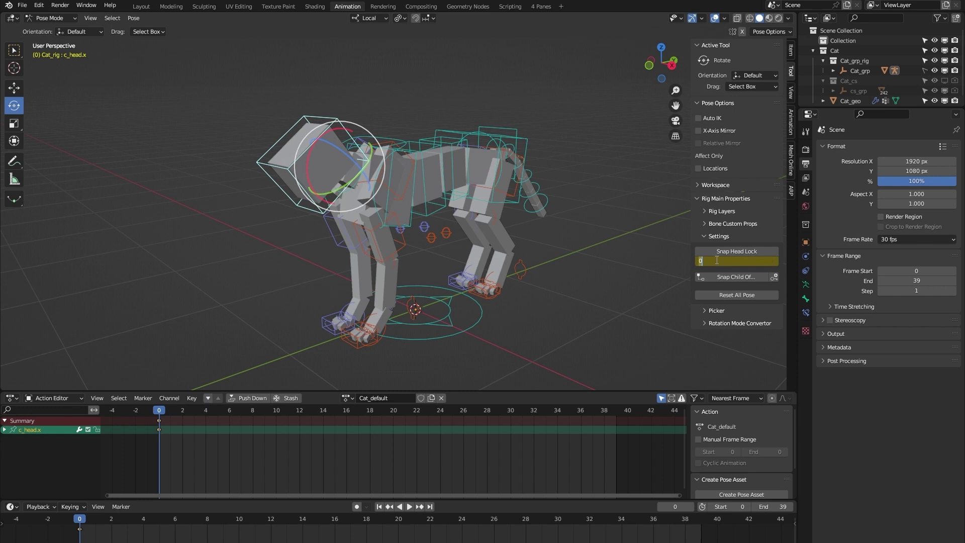
text(1)
key(Return)
click(215, 317)
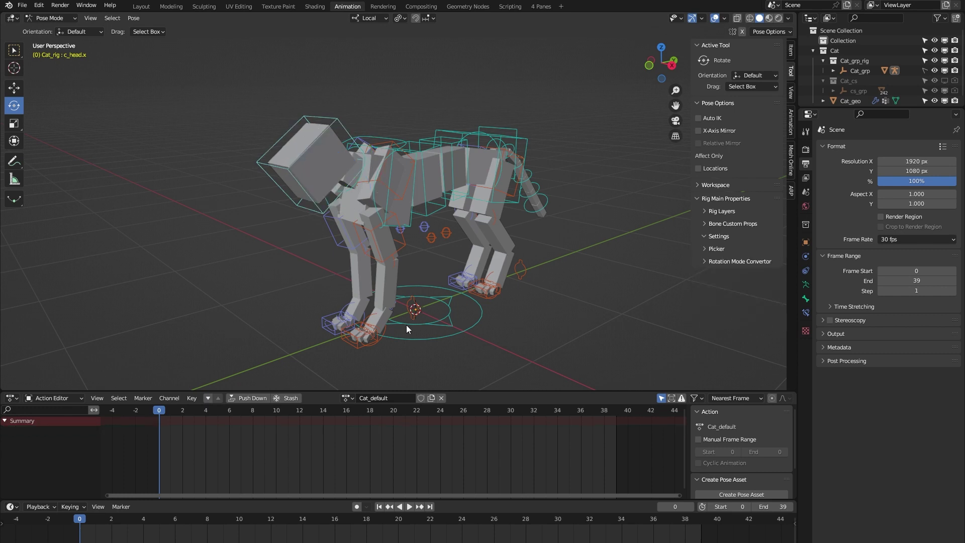
Select the c_foot_ik.l control of the left hind paw and try moving it to test the IK leg.
middle_drag(406, 325, 367, 334)
scroll(462, 267, up, 2)
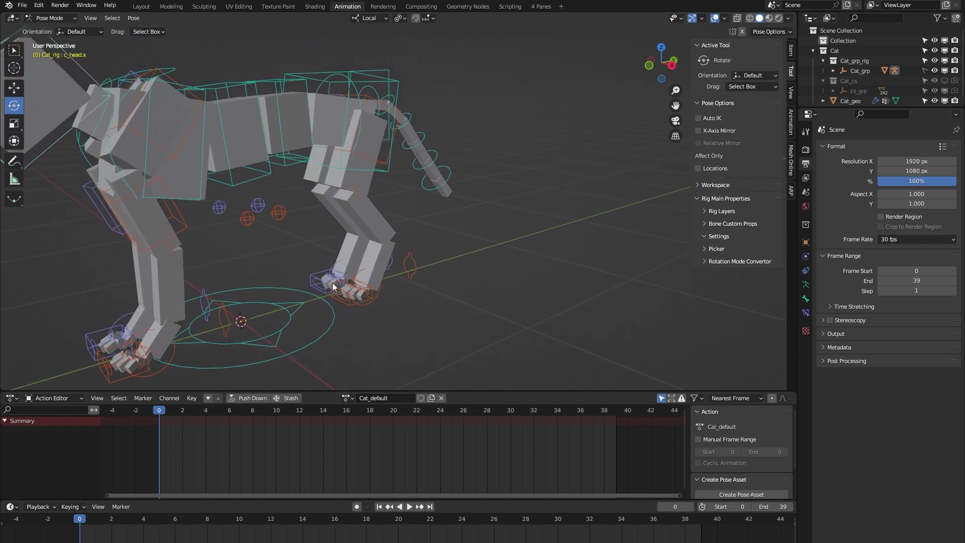
click(332, 294)
key(shift+space)
key(g)
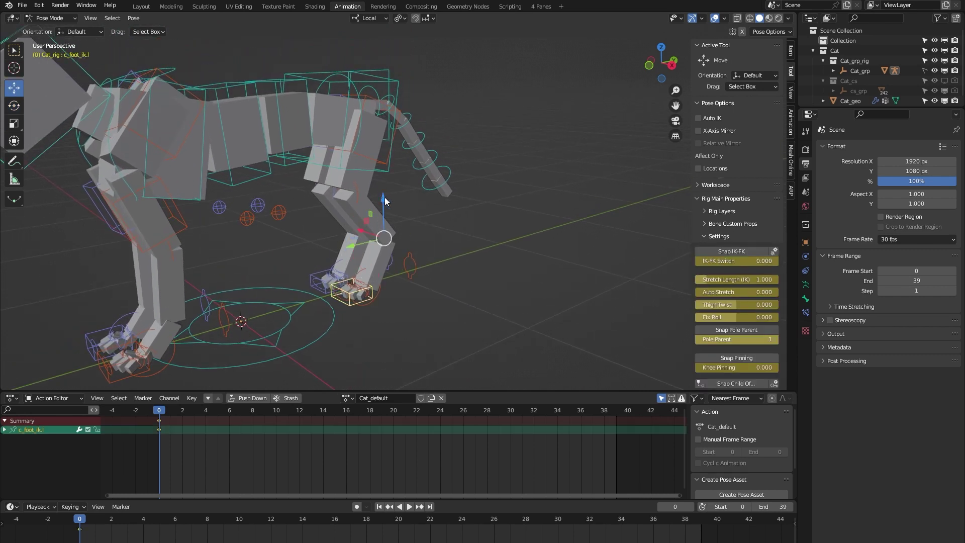
mouse_move(368, 226)
mouse_down()
mouse_move(357, 195)
mouse_move(372, 217)
mouse_up()
key(ctrl+z)
Snap the left hind leg from IK to FK and try rotating its c_thigh_fk.l control.
click(740, 253)
scroll(369, 320, up, 2)
click(380, 187)
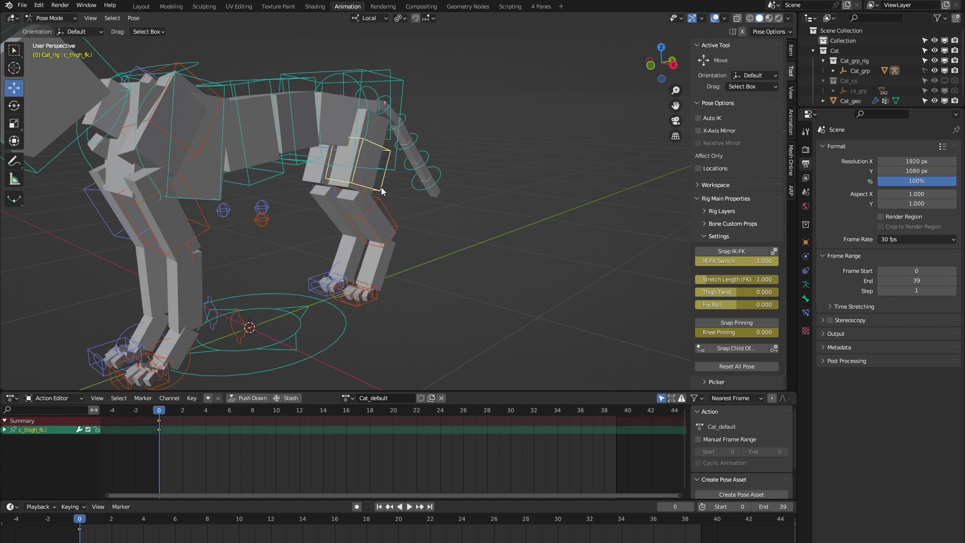
key(e)
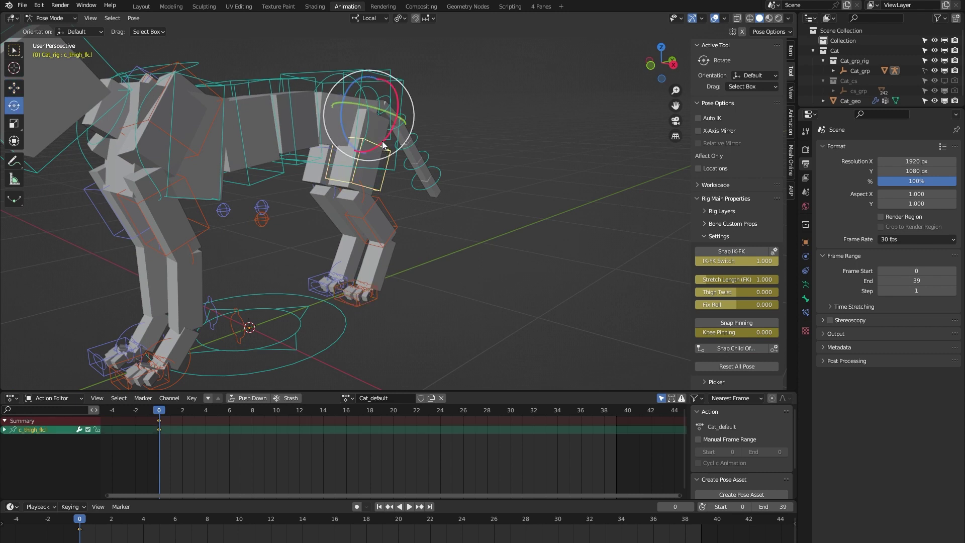
drag(382, 142, 404, 89)
key(ctrl+z)
Snap the left hind leg back to IK and set the Auto Stretch of c_foot_ik.l to 1.
click(722, 251)
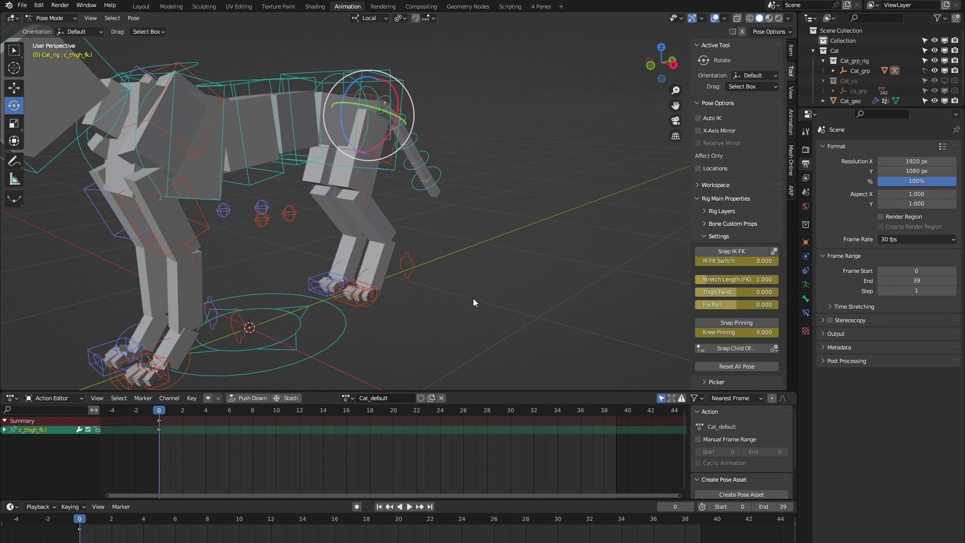
middle_drag(408, 318, 373, 291)
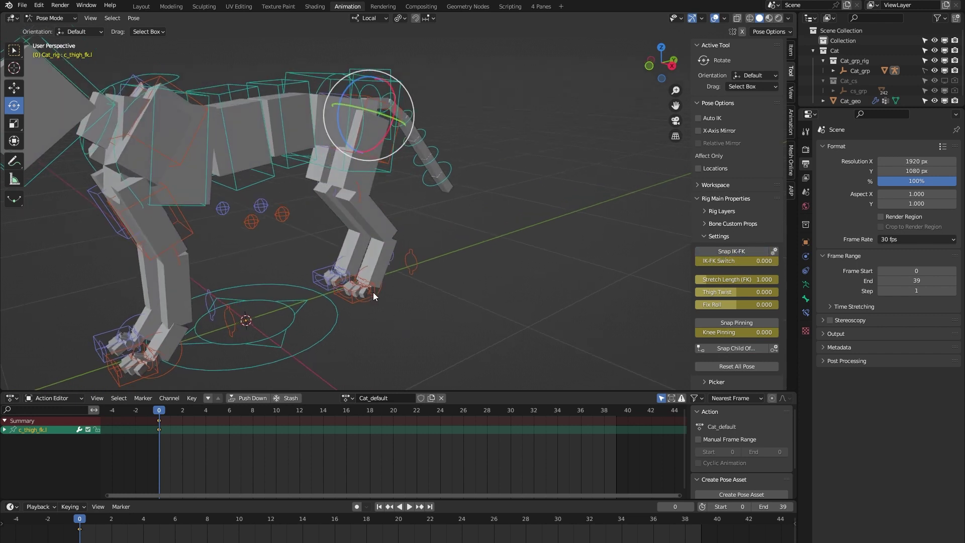
click(345, 280)
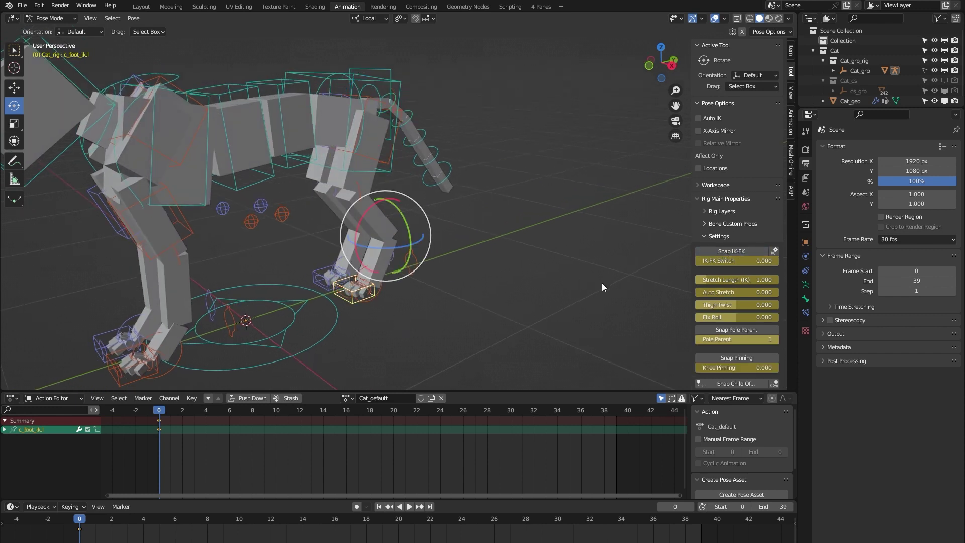
click(749, 291)
text(1)
key(Return)
Try moving the c_foot_ik.l control freely to test the leg with Auto Stretch on.
key(shift+space)
key(g)
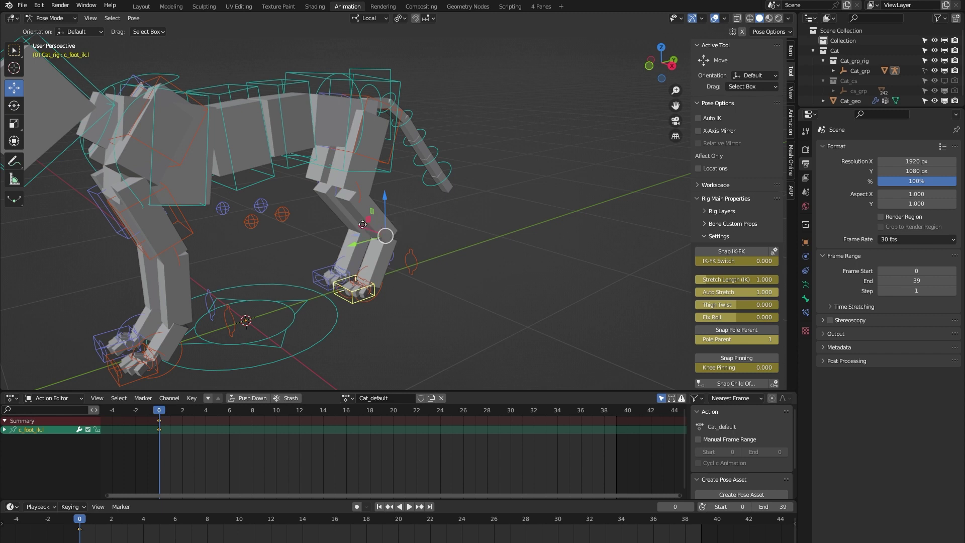
drag(384, 235, 337, 243)
Set the Auto Stretch of c_foot_ik.l to 0 and try lowering its Thigh Twist value.
double_click(744, 292)
text(0)
key(Return)
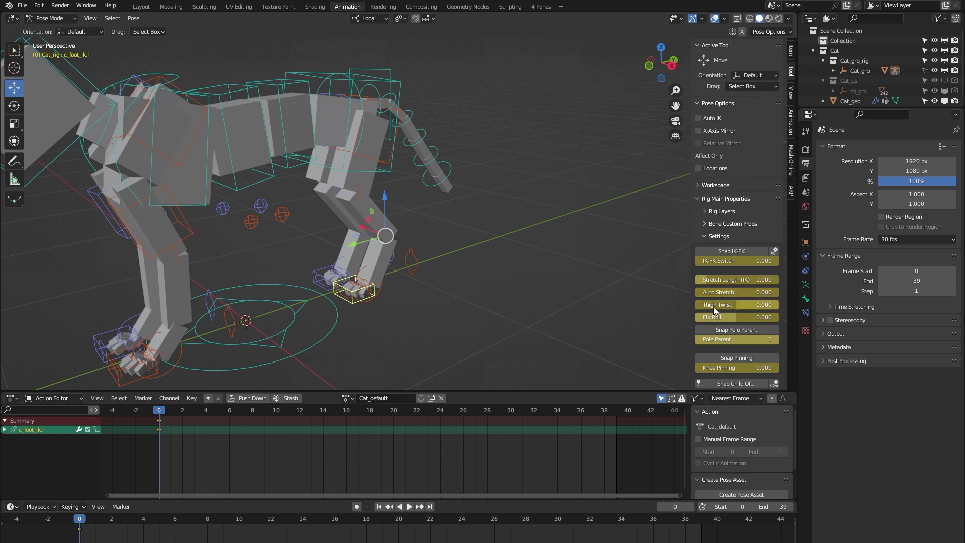
drag(713, 306, 690, 306)
right_click(734, 303)
Try moving the c_foot_ik.l control to test the leg with Knee Pinning off.
scroll(704, 356, down, 2)
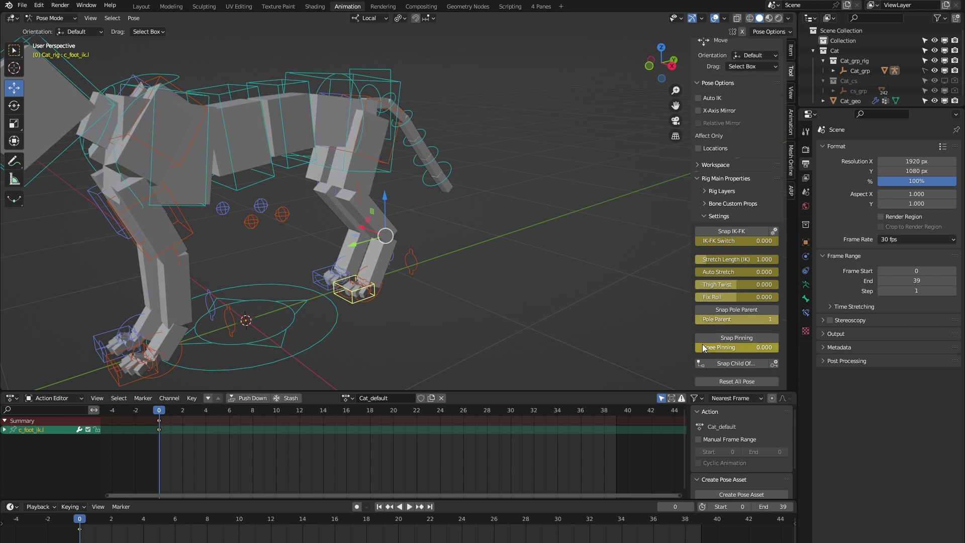
middle_drag(422, 329, 374, 191)
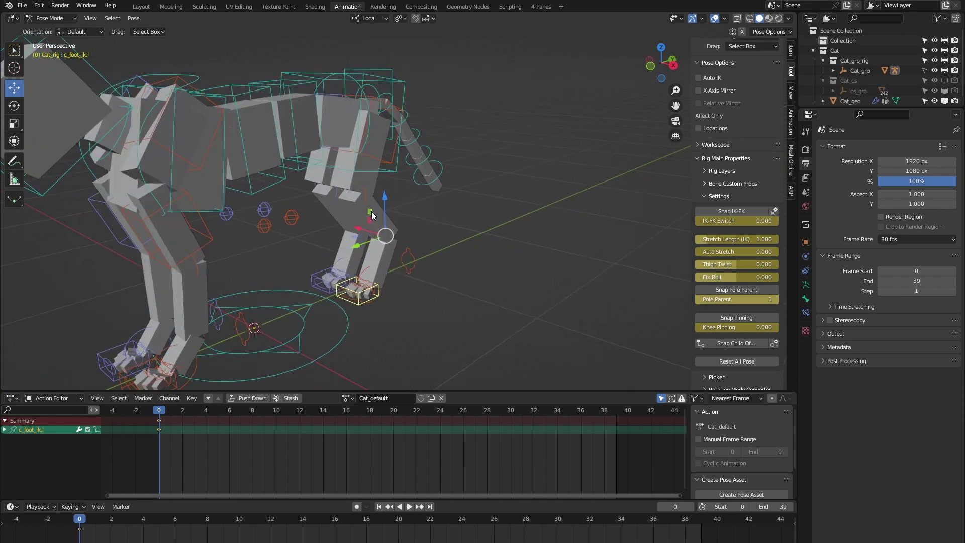
drag(372, 215, 423, 190)
key(ctrl+z)
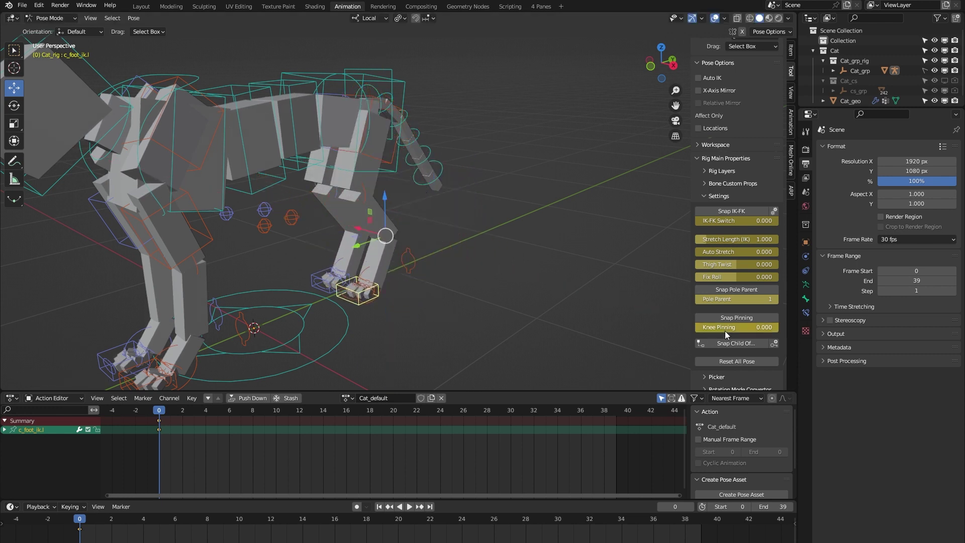
Set the Knee Pinning of c_foot_ik.l to 1 and try moving the foot control.
double_click(740, 326)
text(1)
key(Return)
drag(370, 214, 413, 215)
key(ctrl+z)
Set the Knee Pinning of the c_foot_ik.l control to 0.
click(741, 327)
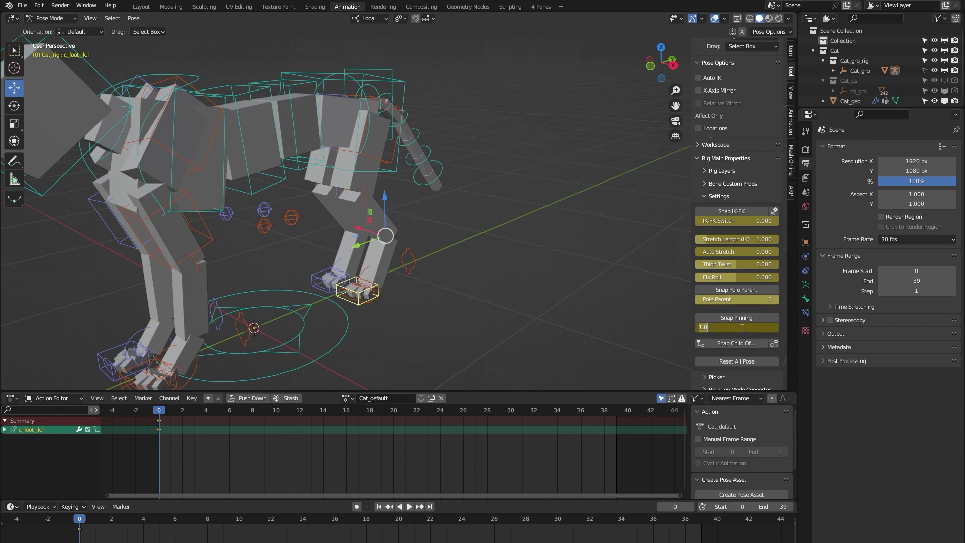
text(0)
key(Return)
Select the c_toes_ik.l control and try rotating it to test how the left hind toes bend.
middle_drag(376, 323, 296, 266)
click(303, 255)
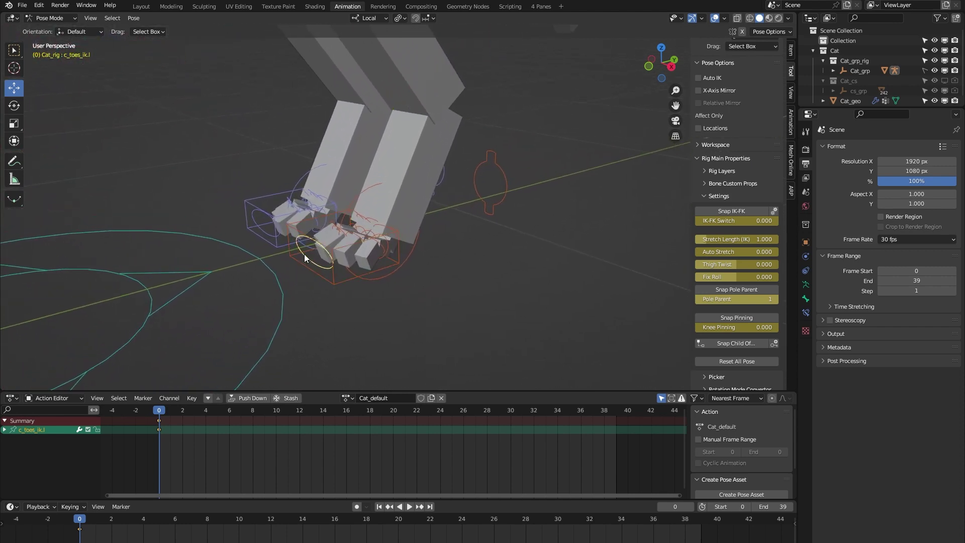
key(shift+space)
key(r)
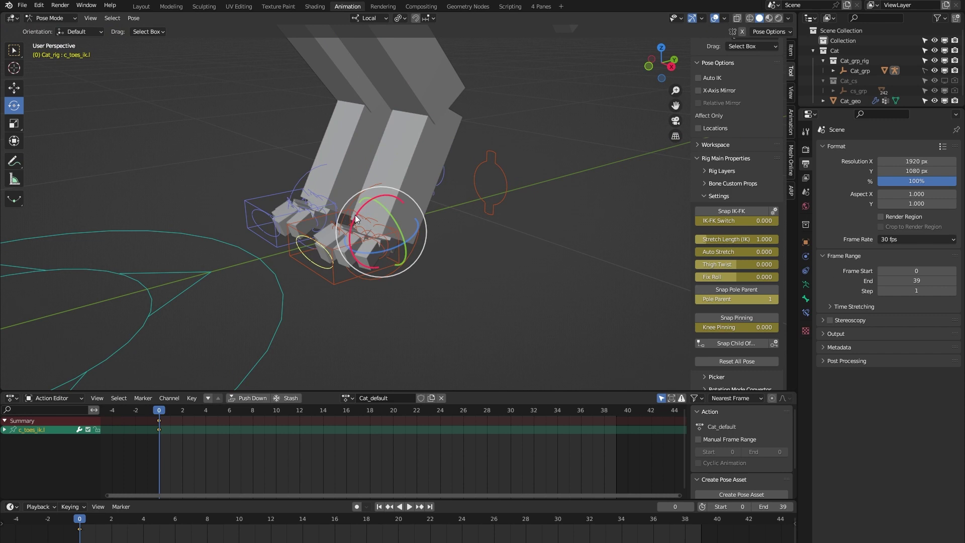
drag(355, 215, 351, 243)
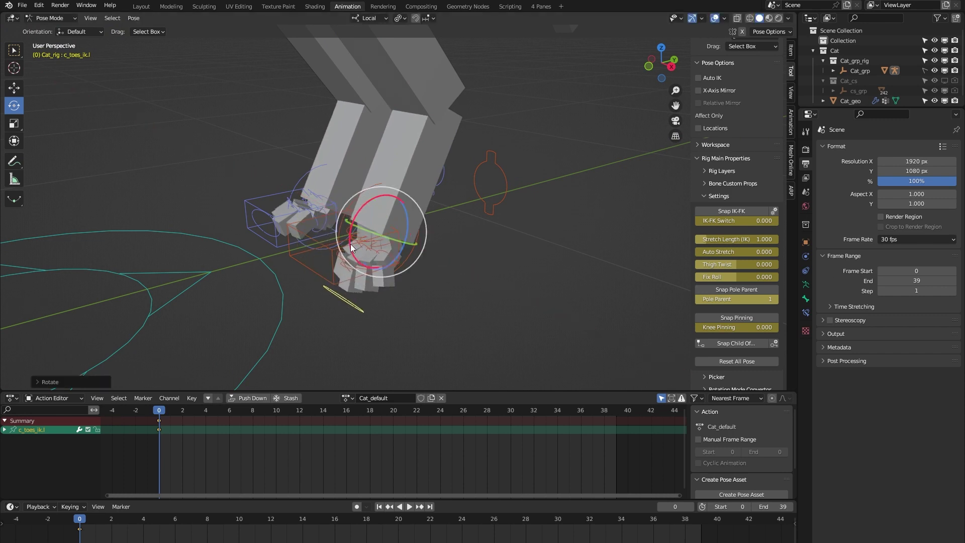
key(ctrl+z)
Select the c_foot_01.l control and try rotating it about its local X axis to test the heel lift.
middle_drag(451, 317, 433, 315)
click(432, 315)
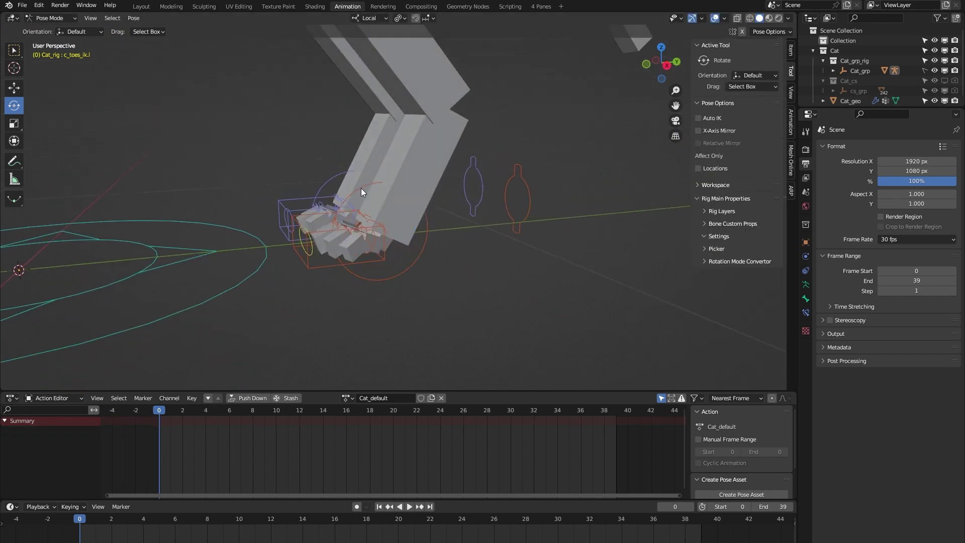
click(360, 188)
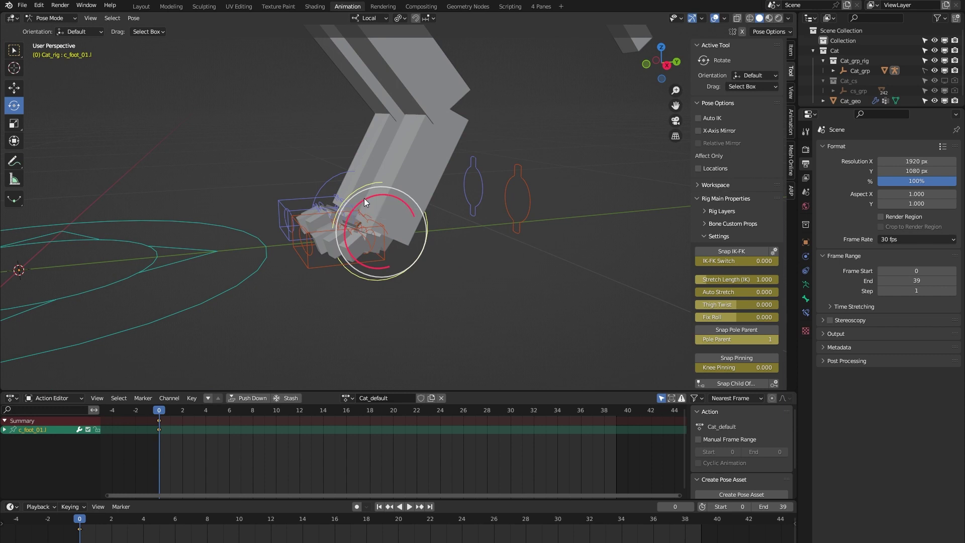
drag(364, 198, 367, 222)
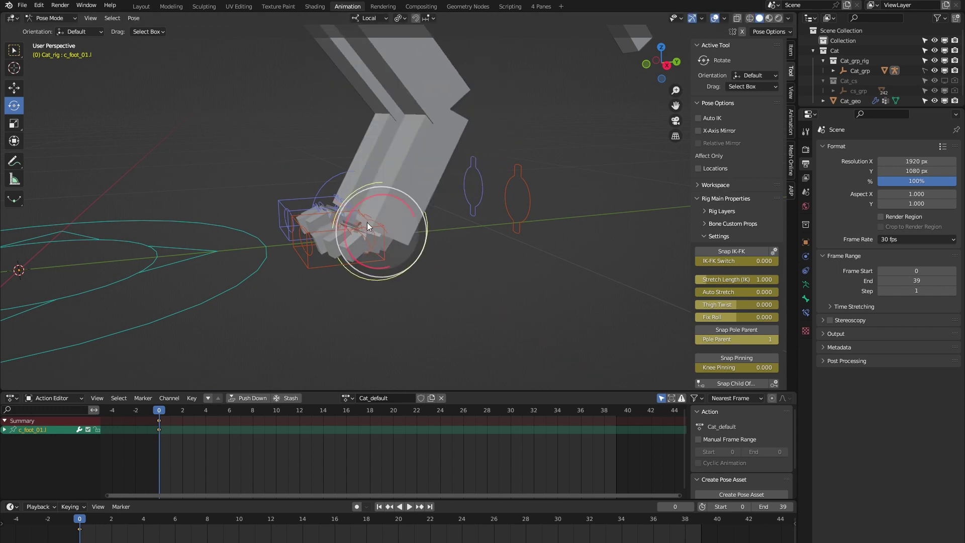
Select the c_foot_roll_cursor.l control behind the left hind paw and try moving it along its local X axis.
click(520, 226)
middle_drag(482, 266, 496, 268)
key(w)
scroll(504, 264, down, 1)
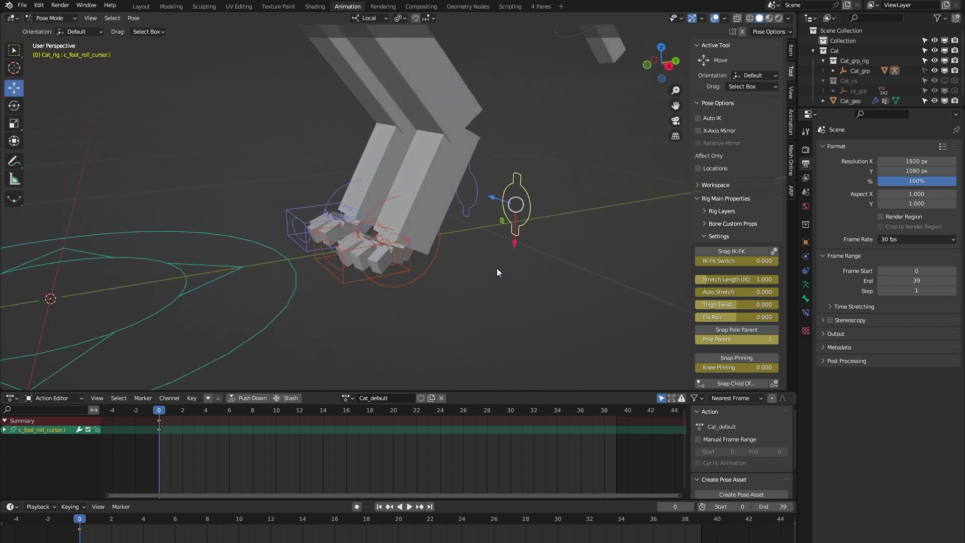
drag(513, 246, 521, 219)
right_click(521, 219)
Try moving the c_foot_roll_cursor.l control along its local Z axis to test the sideways foot roll.
middle_drag(500, 257, 524, 260)
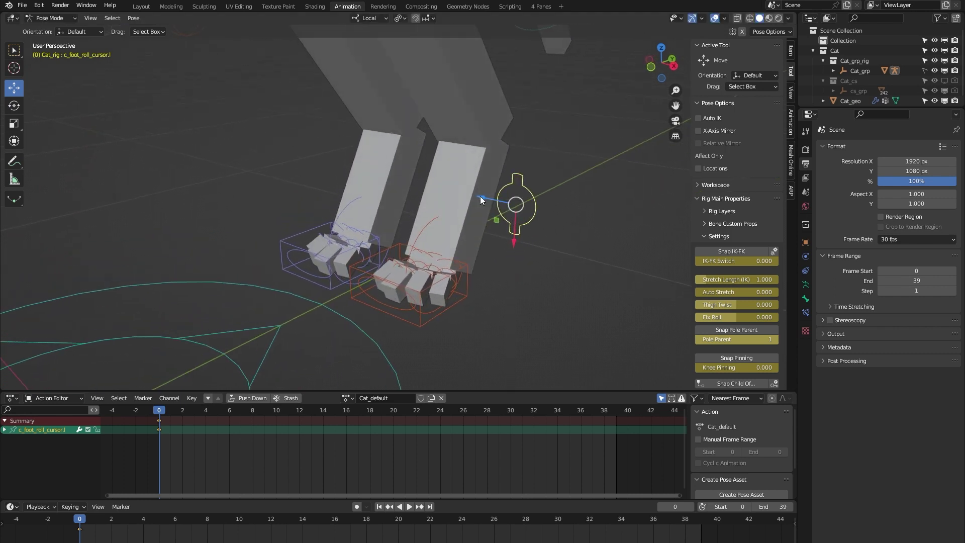
drag(480, 196, 496, 226)
key(ctrl+z)
scroll(513, 273, down, 7)
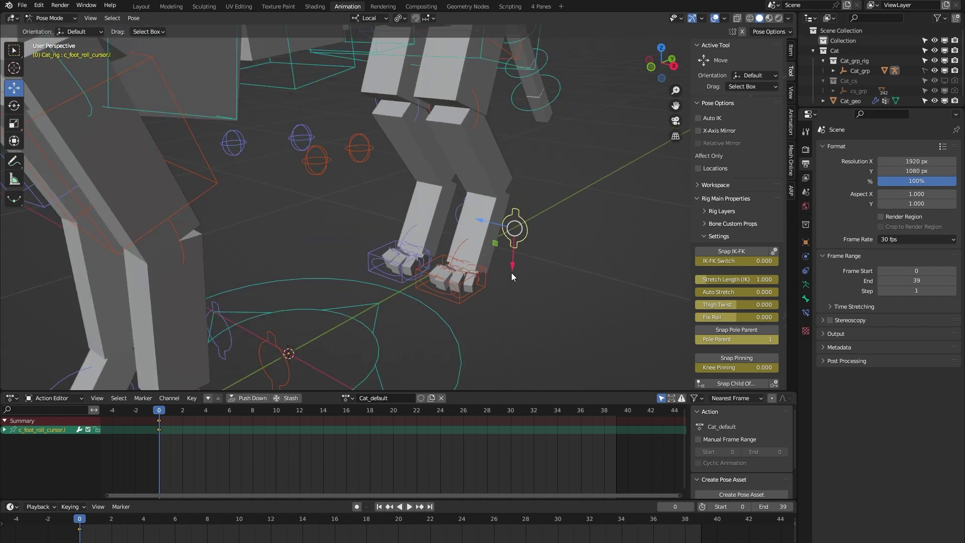
shift+middle_drag(500, 284, 408, 237)
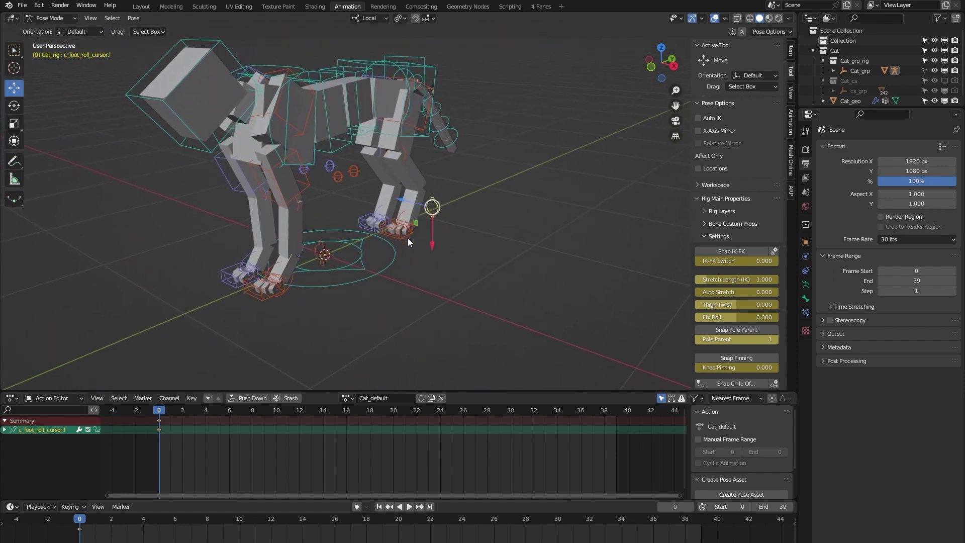